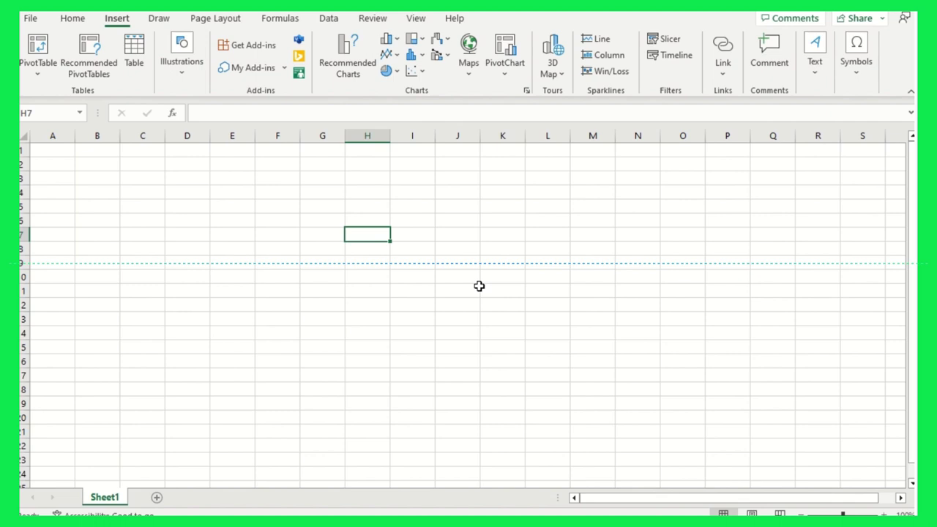
# Enter CTRL + F in H7, then demonstrate and close the Find and Replace dialog
pyautogui.write('CTRL + F')
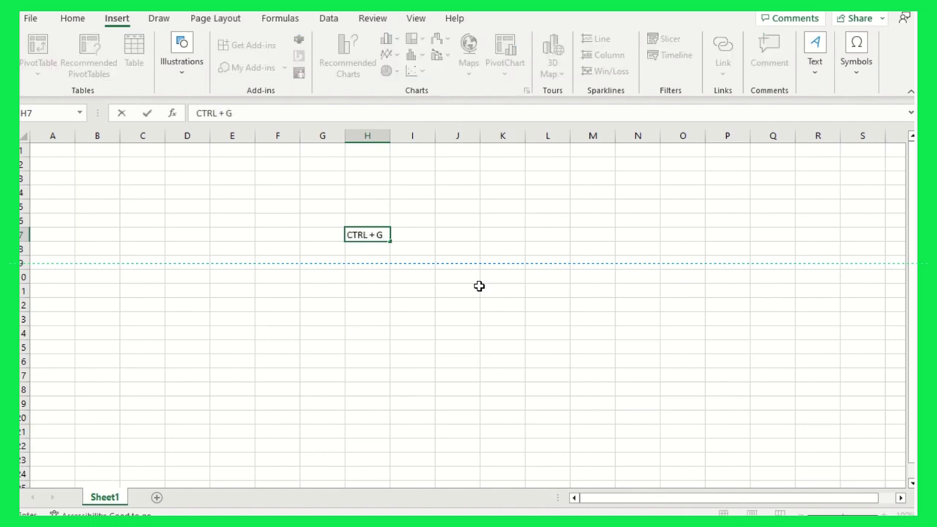
pyautogui.press('Return')
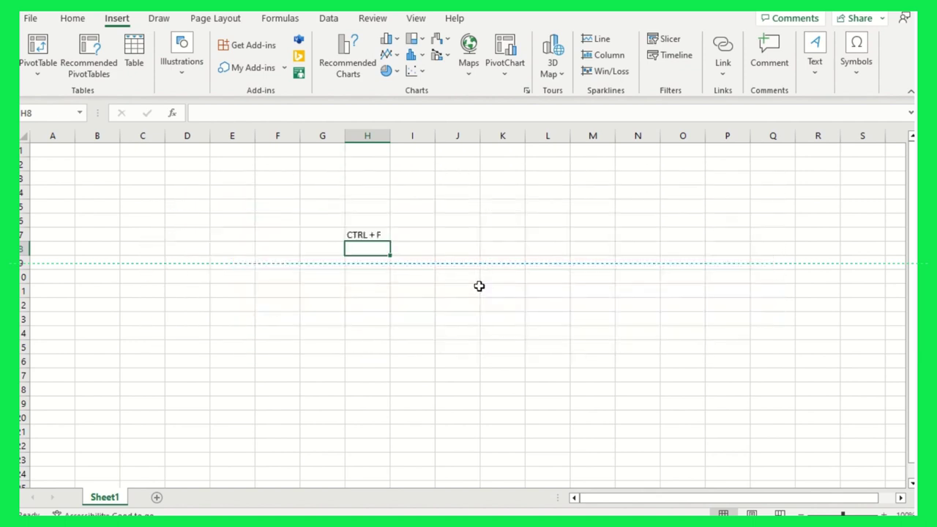
pyautogui.hotkey('ctrl', 'f')
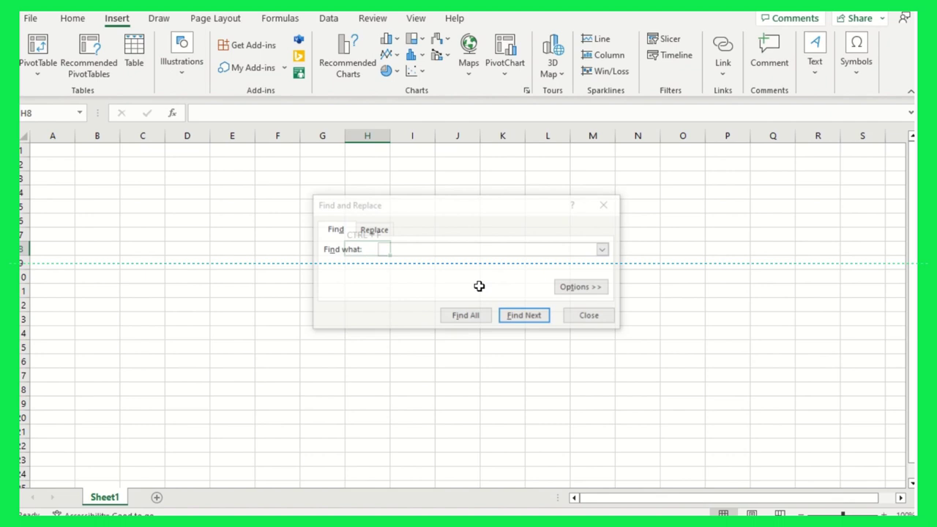
pyautogui.moveTo(399, 211); pyautogui.dragTo(549, 186)
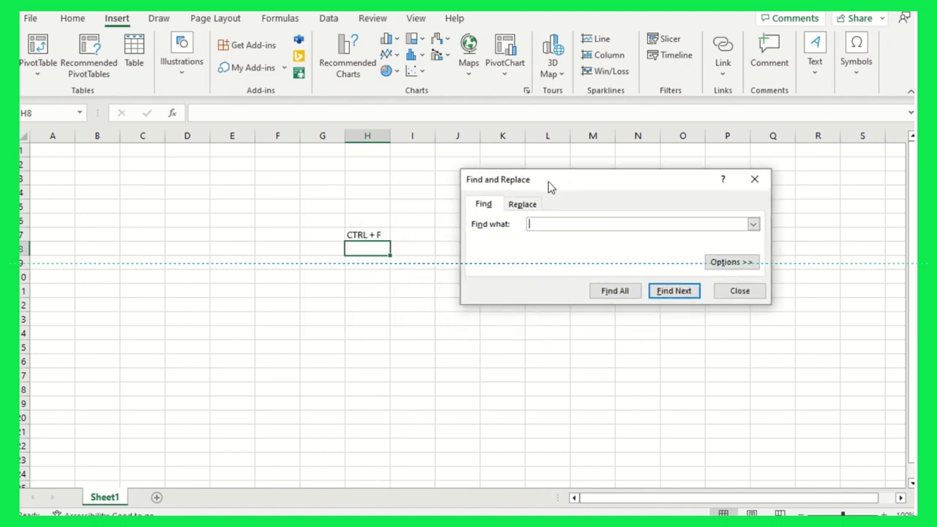
pyautogui.click(524, 205)
pyautogui.click(740, 292)
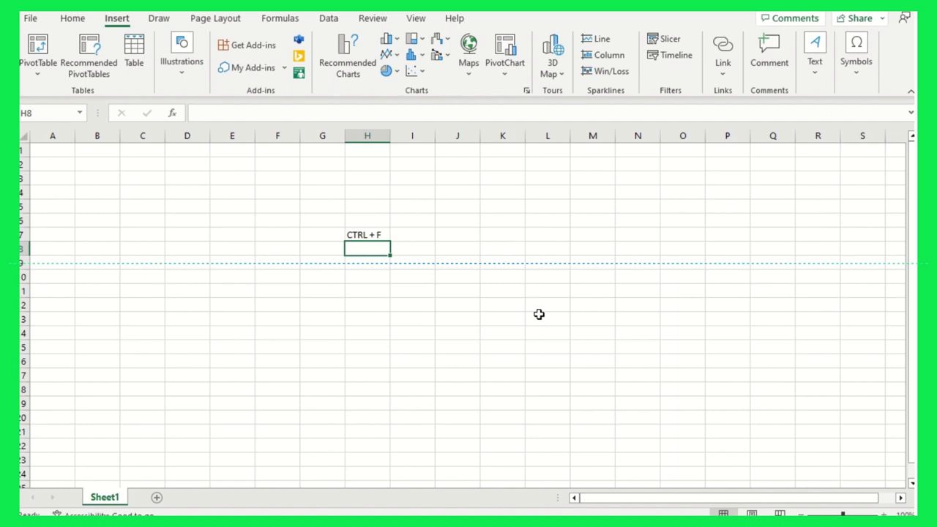
# Enter CTRL + N in H8 and demonstrate it opening a new blank workbook
pyautogui.write('CTRL + F')
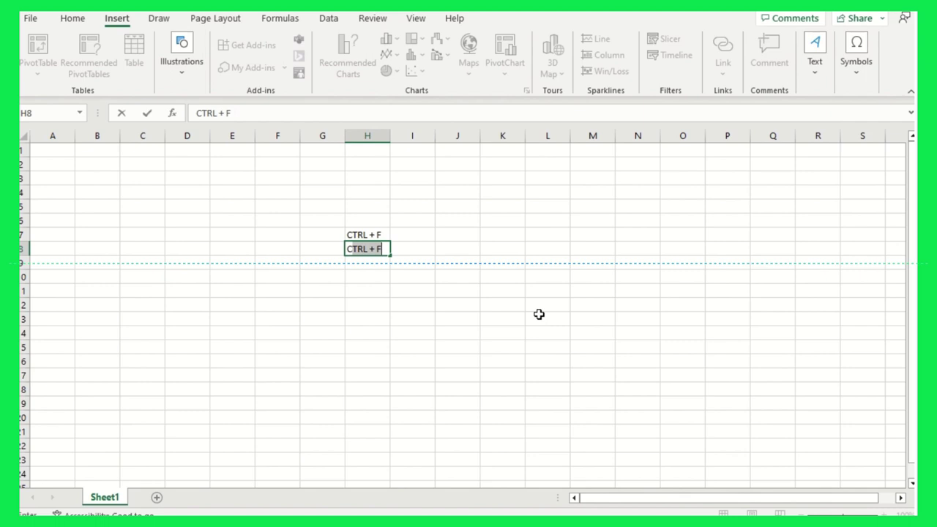
pyautogui.hotkey('shift', 'Left')
pyautogui.press('BackSpace')
pyautogui.write('N')
pyautogui.press('Return')
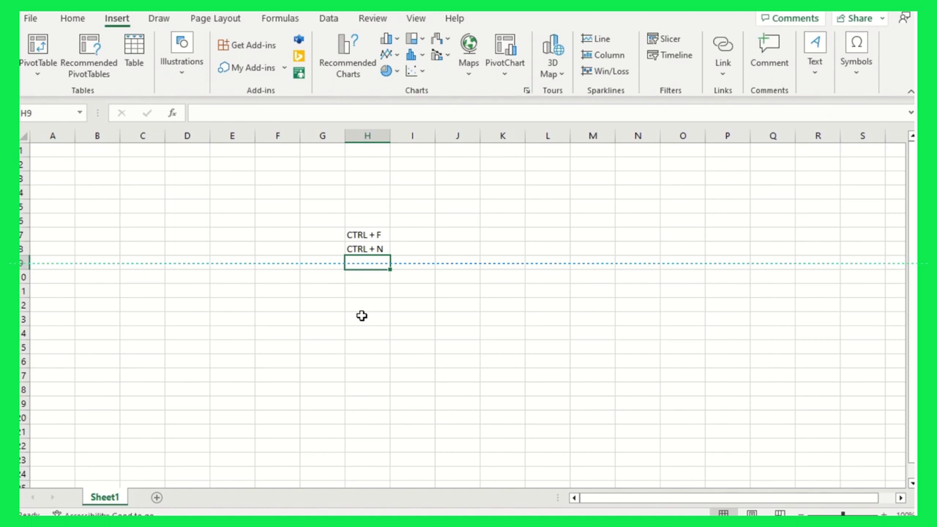
pyautogui.hotkey('ctrl', 'n')
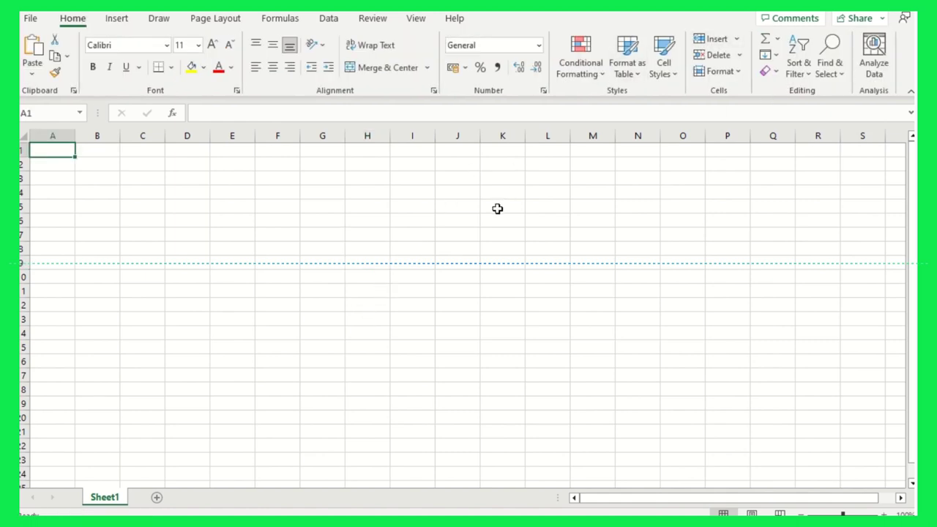
pyautogui.hotkey('alt', 'Tab')
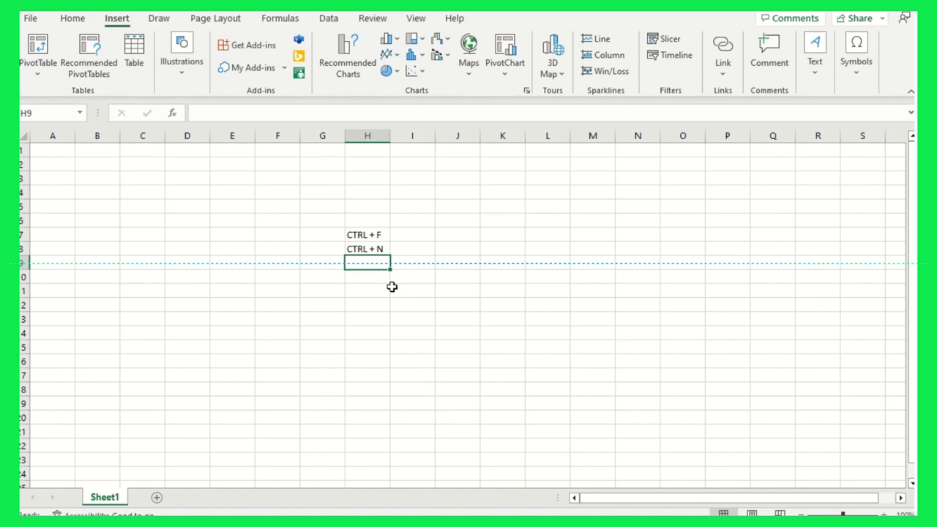
# Enter CTRL + O in H9, correcting the typos along the way
pyautogui.write('ct')
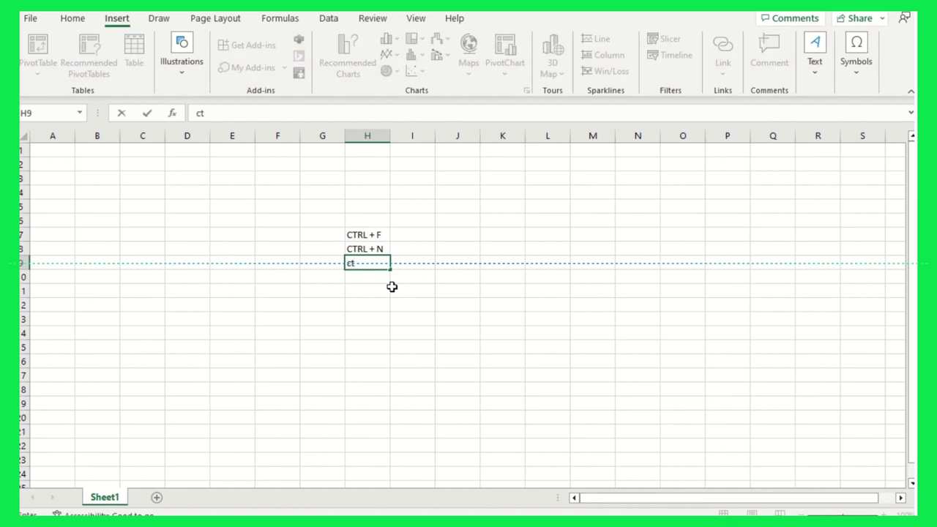
pyautogui.write('RO')
pyautogui.press('BackSpace')
pyautogui.press('BackSpace')
pyautogui.press('BackSpace')
pyautogui.write('Ctrl')
pyautogui.press('BackSpace')
pyautogui.press('BackSpace')
pyautogui.press('BackSpace')
pyautogui.write('TRL')
pyautogui.write(' 0')
pyautogui.press('BackSpace')
pyautogui.write('O')
pyautogui.press('Return')
pyautogui.click(381, 267)
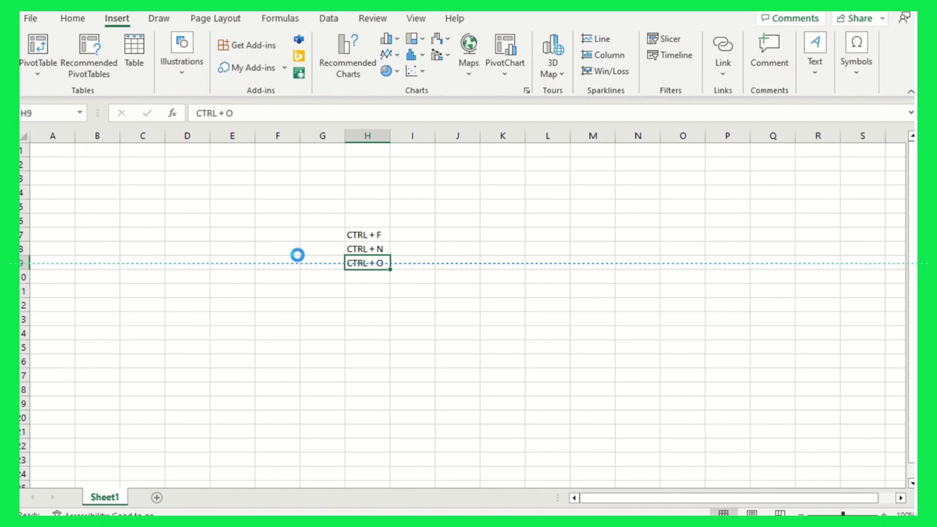
pyautogui.hotkey('ctrl', 'o')
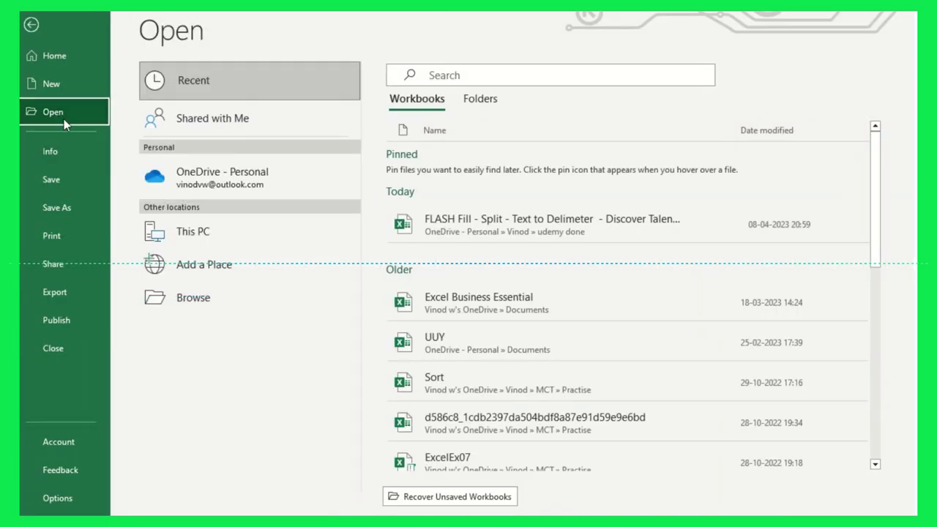
pyautogui.press('Escape')
pyautogui.click(380, 284)
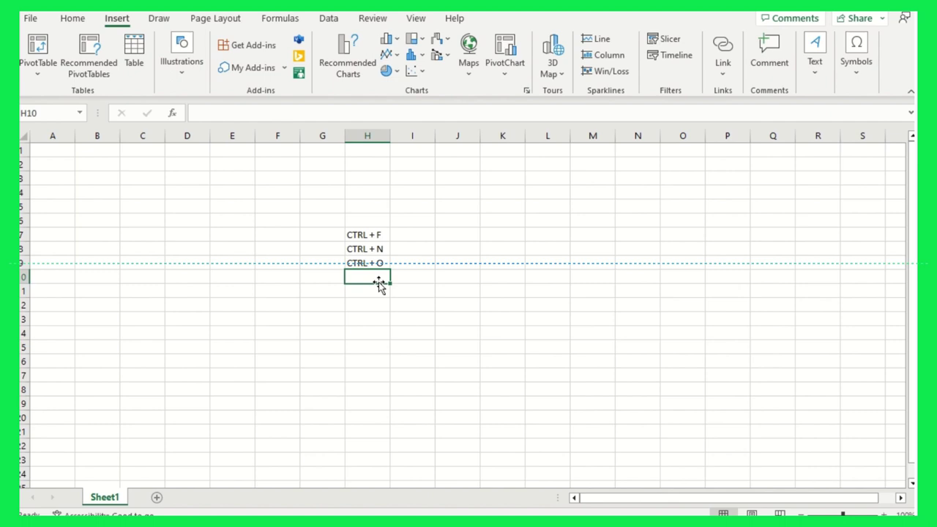
# Enter CTRL + S in H10 and CTRL + W in H11
pyautogui.write('CTRL + S')
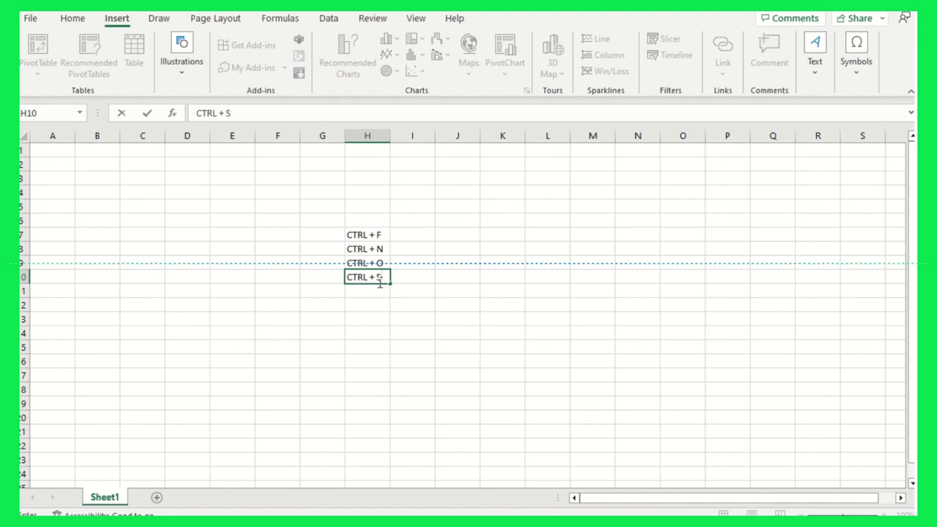
pyautogui.press('Return')
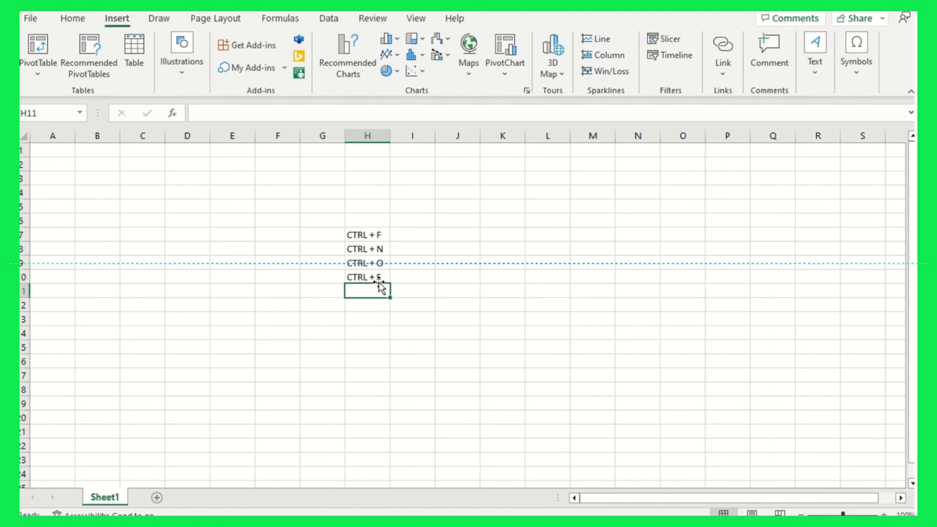
pyautogui.write('C')
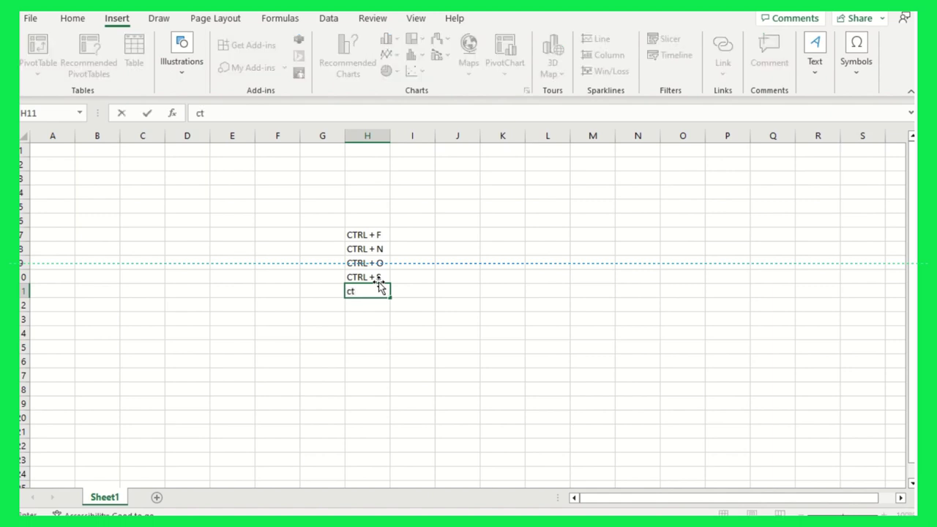
pyautogui.press('BackSpace')
pyautogui.write('CTRL + ')
pyautogui.write('W')
pyautogui.press('Return')
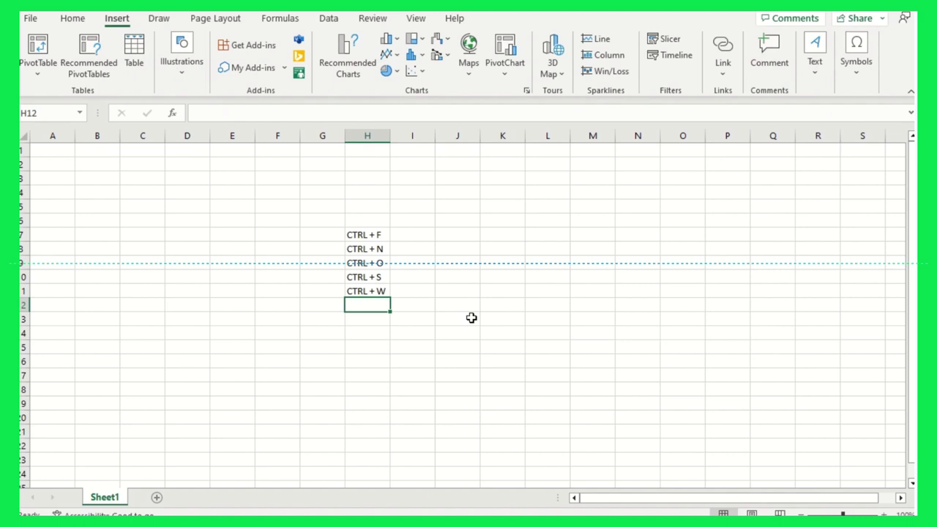
# Enter CTRL + Y in H12 and CTRL + Z in H13
pyautogui.write('CT')
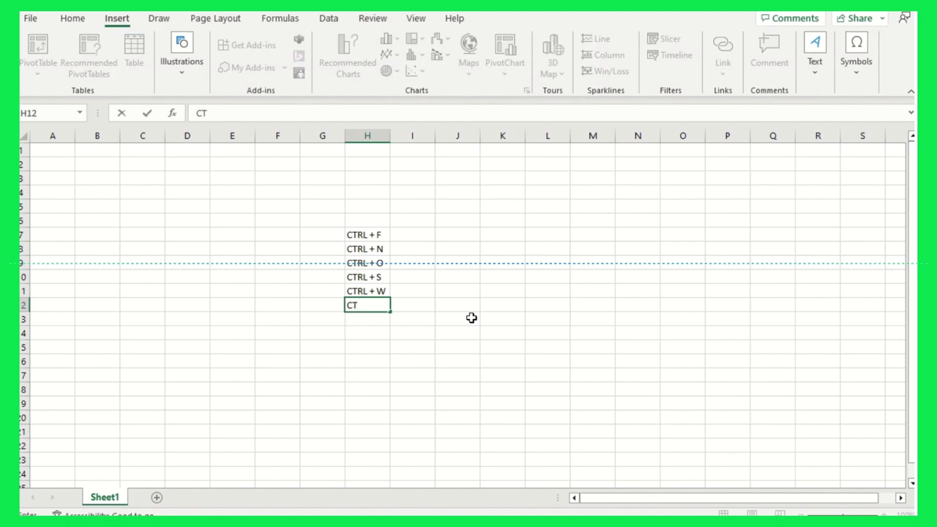
pyautogui.write('RL + Y')
pyautogui.press('Return')
pyautogui.write('CTRL +')
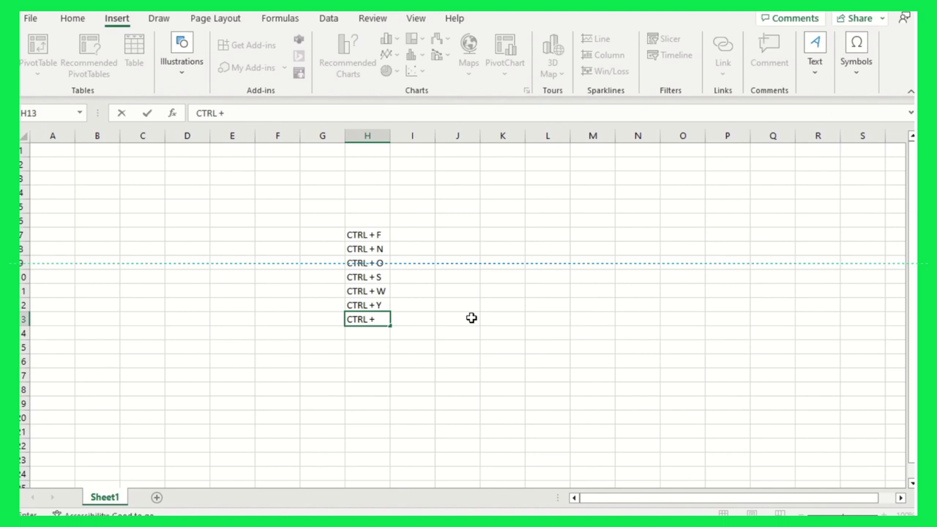
pyautogui.write(' ZZ')
pyautogui.press('BackSpace')
pyautogui.press('Return')
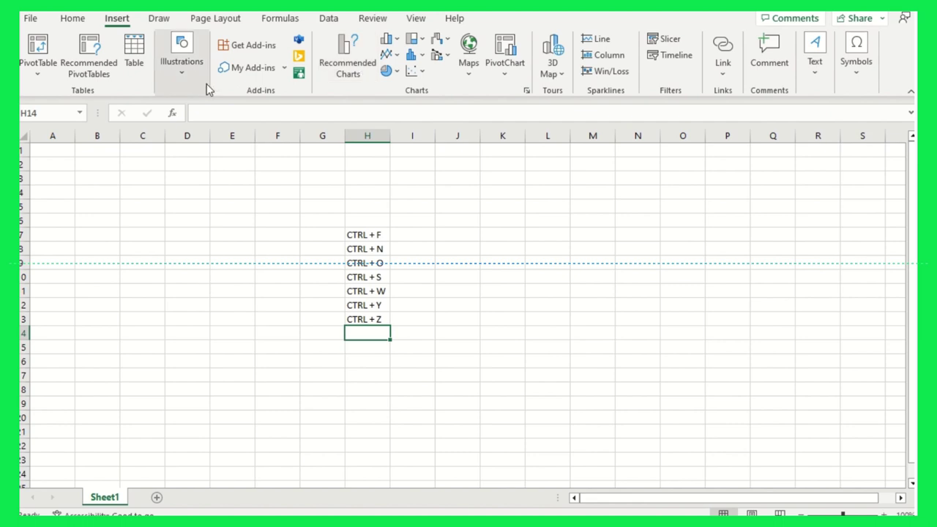
pyautogui.click(202, 76)
pyautogui.click(209, 139)
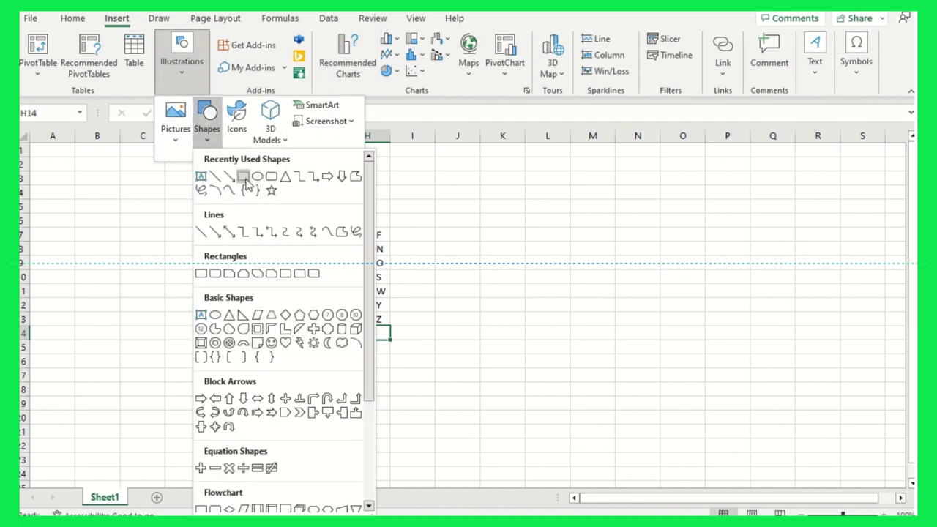
pyautogui.click(241, 176)
pyautogui.moveTo(142, 274); pyautogui.dragTo(229, 321)
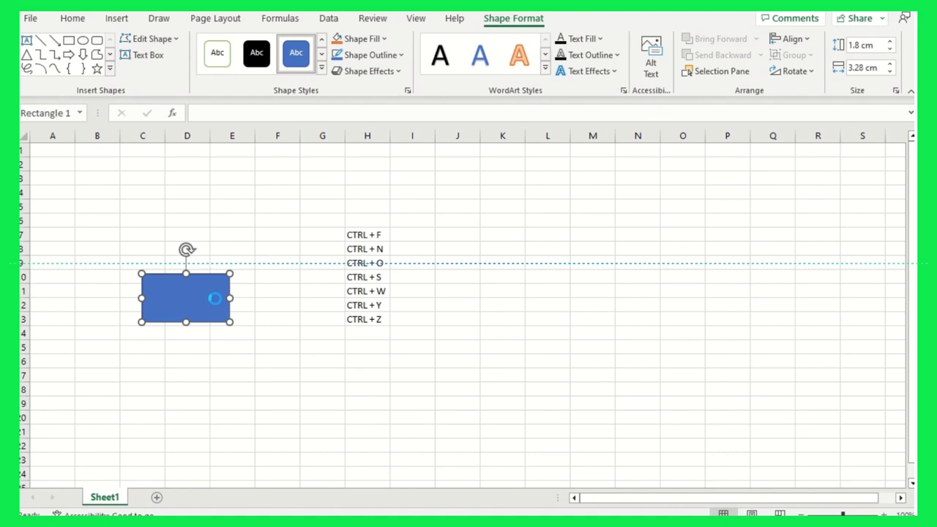
pyautogui.press('Delete')
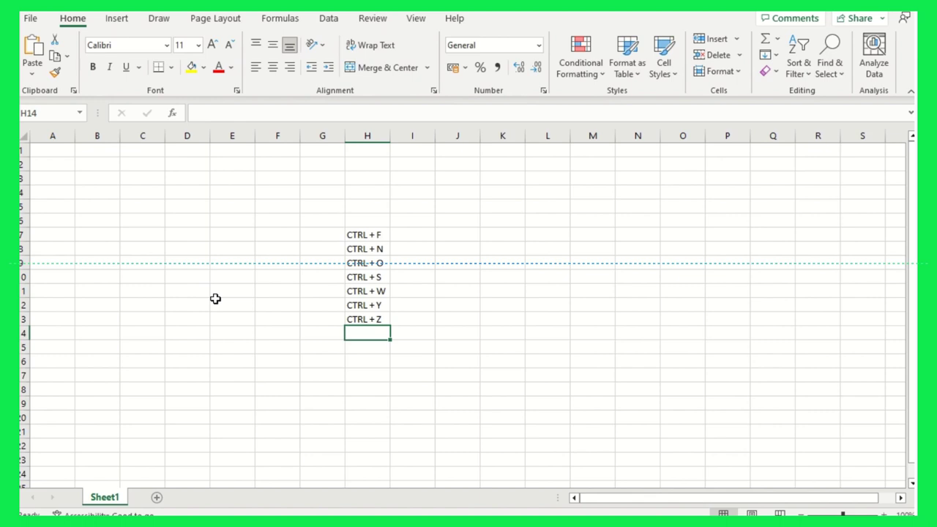
pyautogui.hotkey('ctrl', 'z')
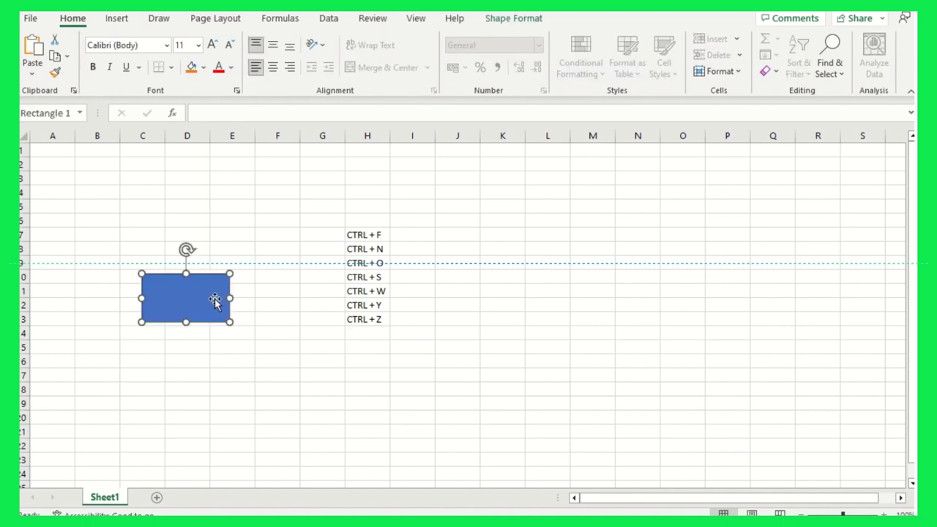
pyautogui.hotkey('ctrl', 'y')
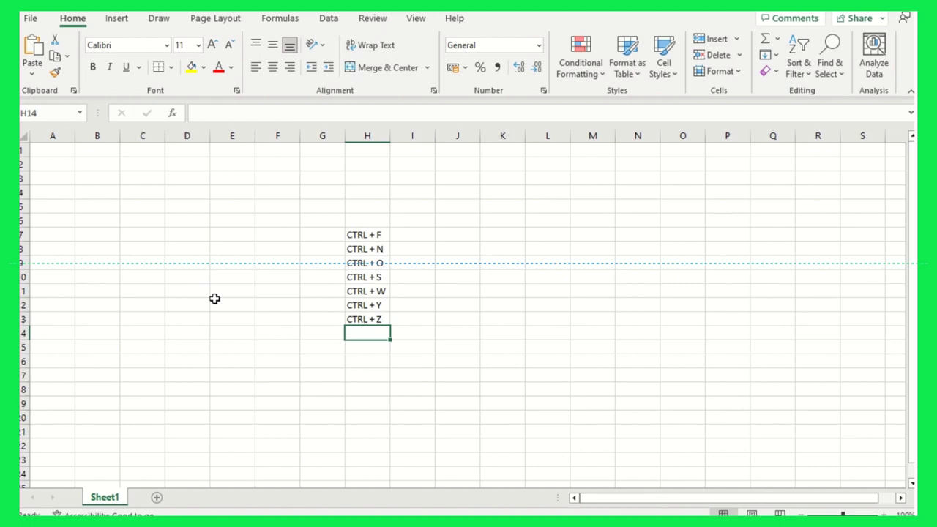
# Enter CTRL + C, CTRL + V and CTRL + f4 in cells H14 through H16
pyautogui.write('CT')
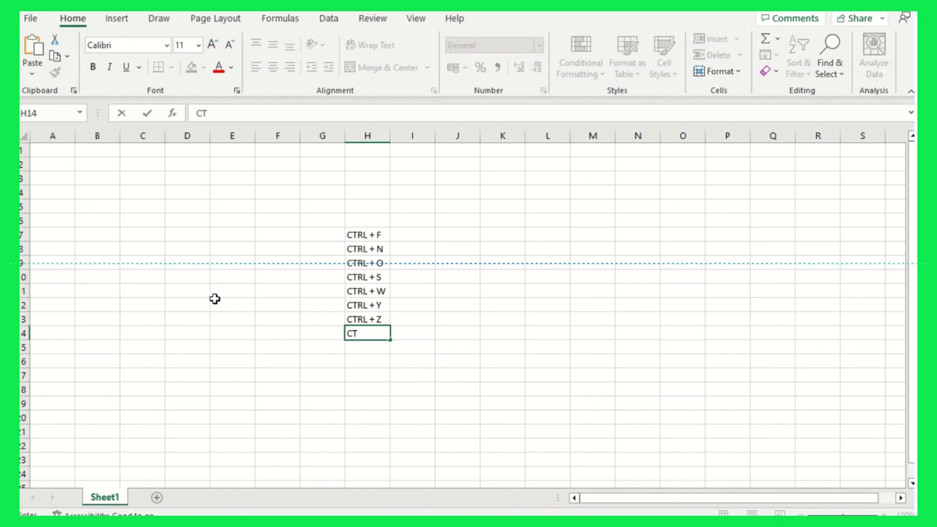
pyautogui.write('RL +')
pyautogui.write(' C')
pyautogui.press('Return')
pyautogui.write('CTRL')
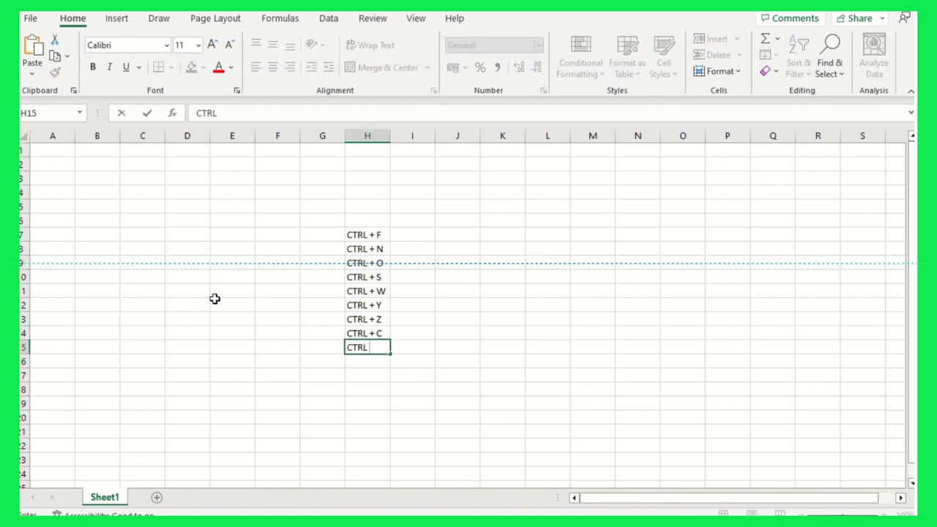
pyautogui.write(' + V')
pyautogui.press('Return')
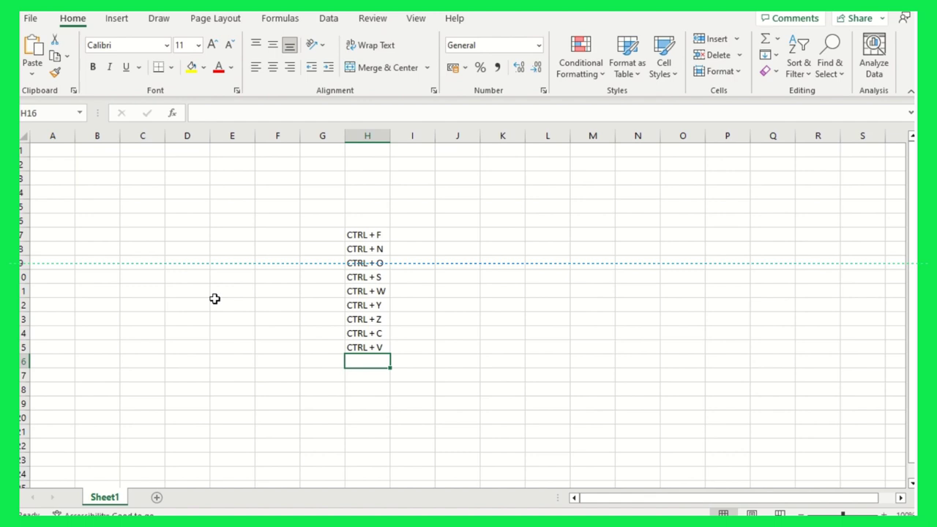
pyautogui.write('CTRL ')
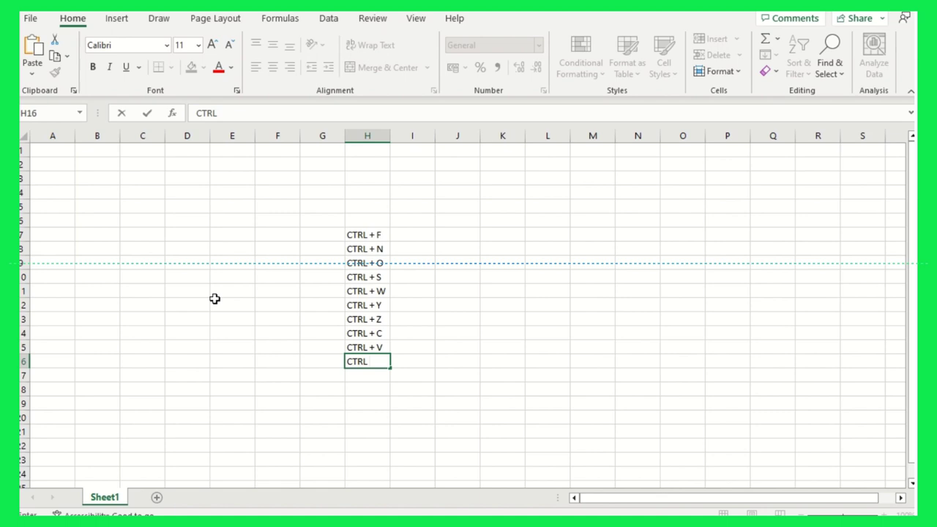
pyautogui.write('+ ')
pyautogui.write('f4')
pyautogui.press('Return')
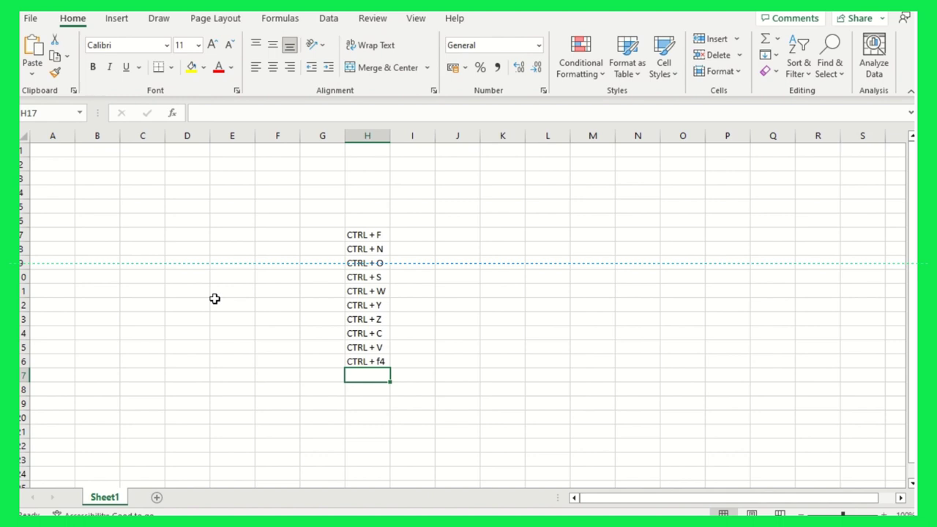
# Fill H11 (CTRL + W) and H16 (CTRL + f4) yellow, then review the H7:H16 list
pyautogui.click(368, 293)
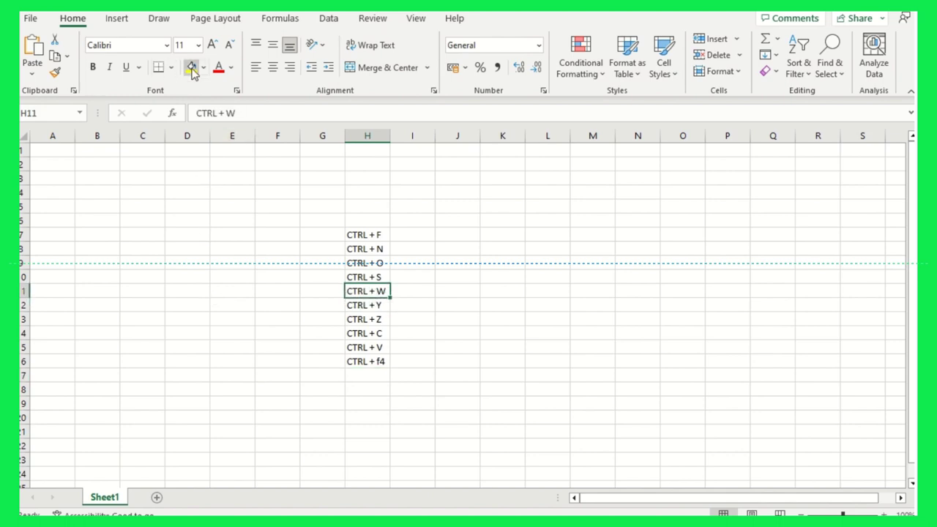
pyautogui.click(191, 67)
pyautogui.click(370, 360)
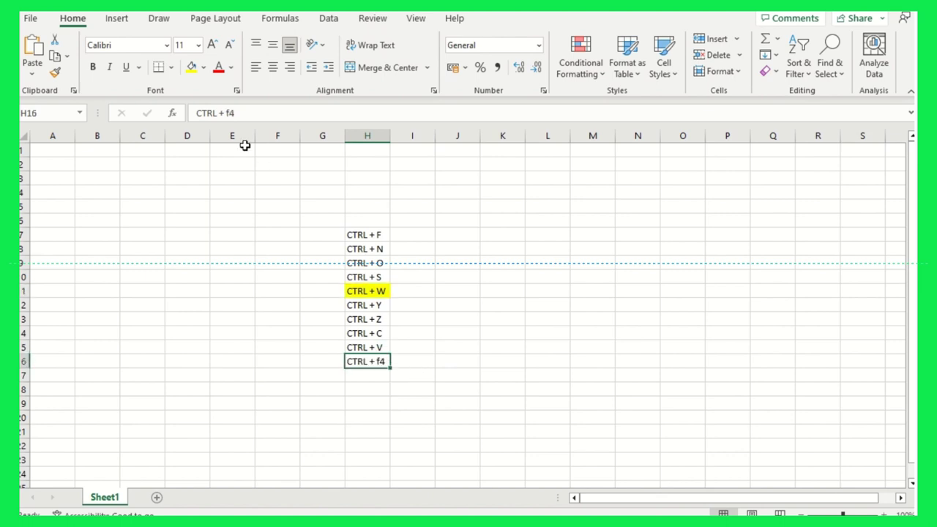
pyautogui.click(192, 67)
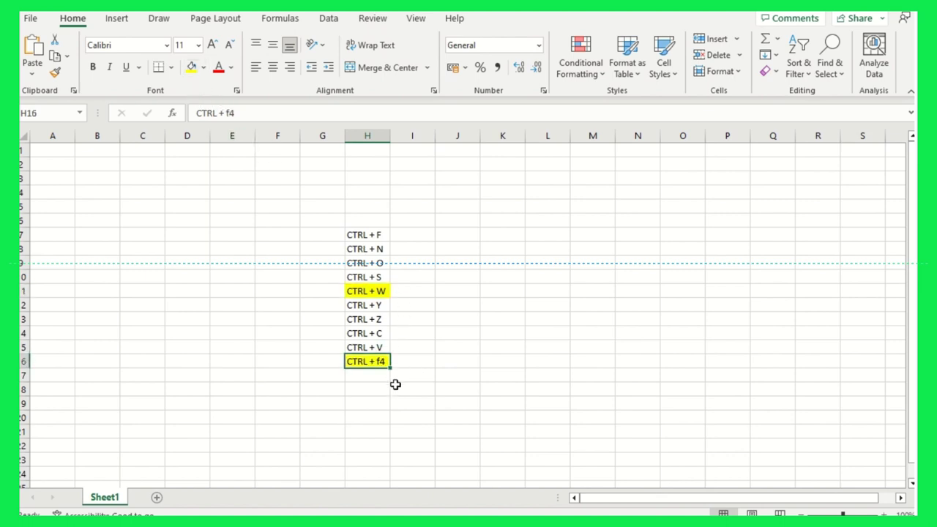
pyautogui.click(377, 292)
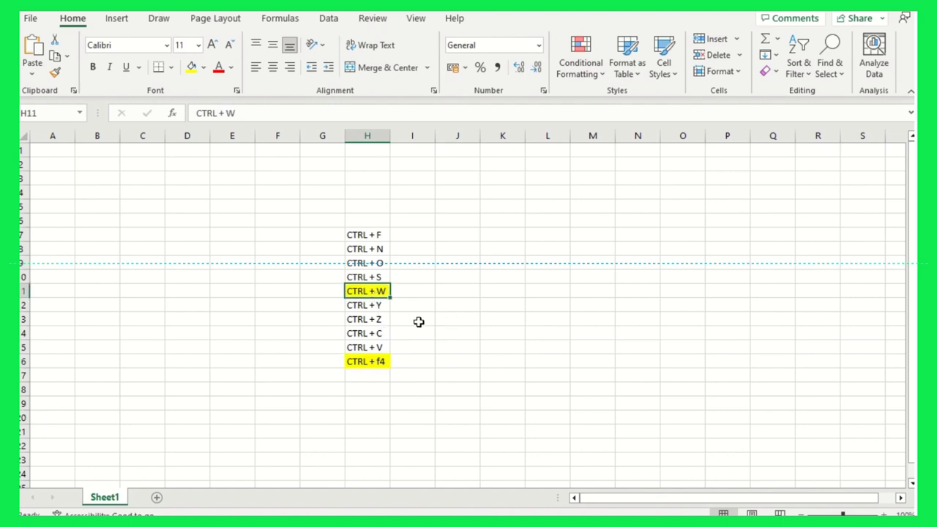
pyautogui.moveTo(377, 236); pyautogui.dragTo(376, 362)
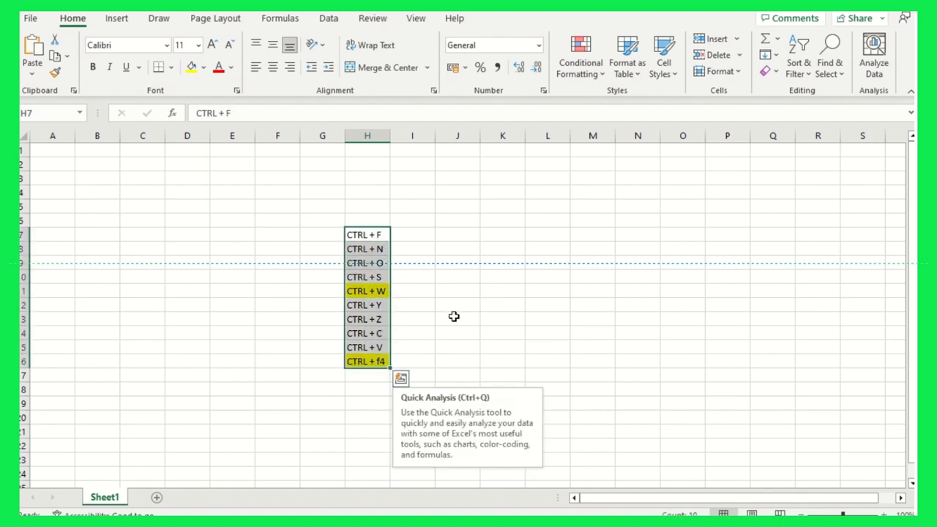
pyautogui.click(470, 288)
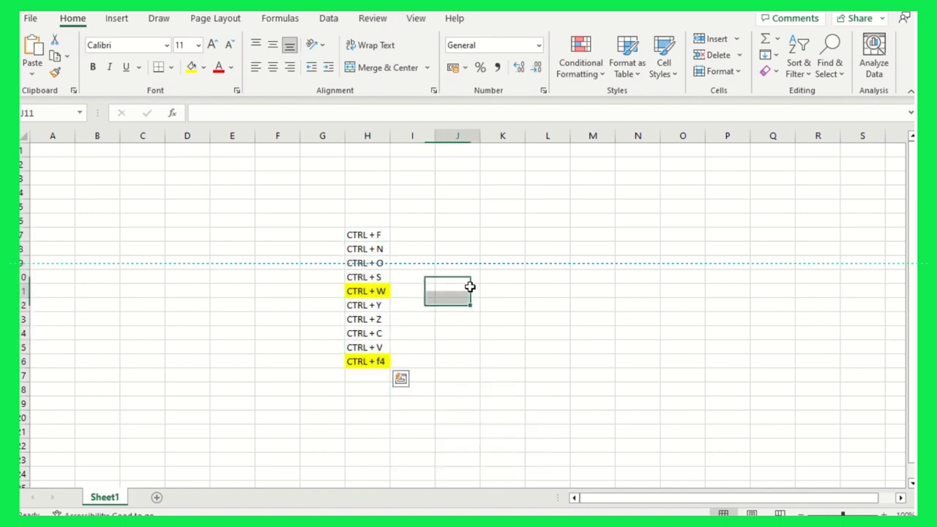